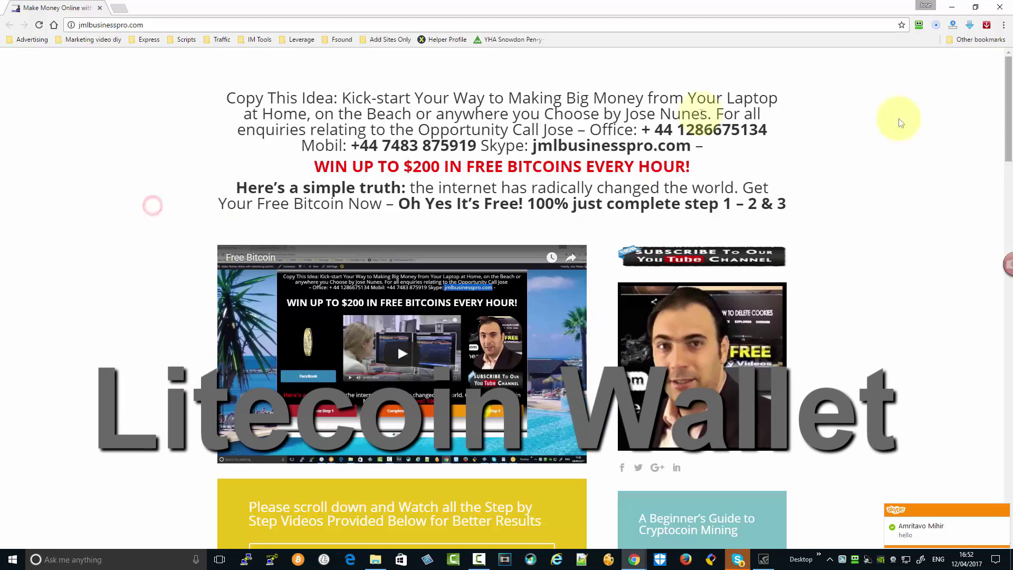
Scroll to the Litecoin Wallet video and 'NEXT: Complete Step 3' link, dismissing the Skype notification.
scroll(169, 349, down, 8)
scroll(175, 348, down, 18)
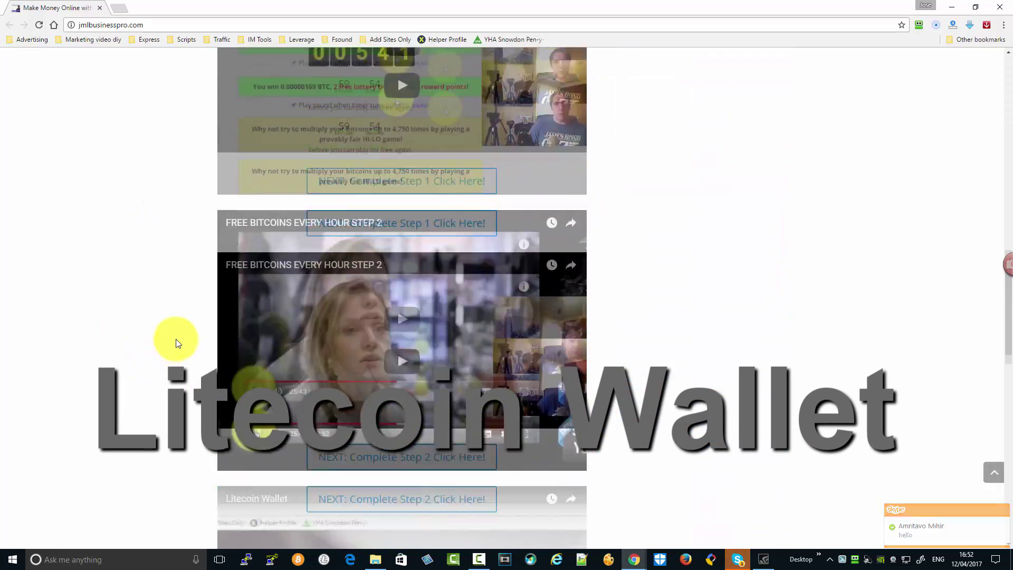
scroll(176, 342, down, 4)
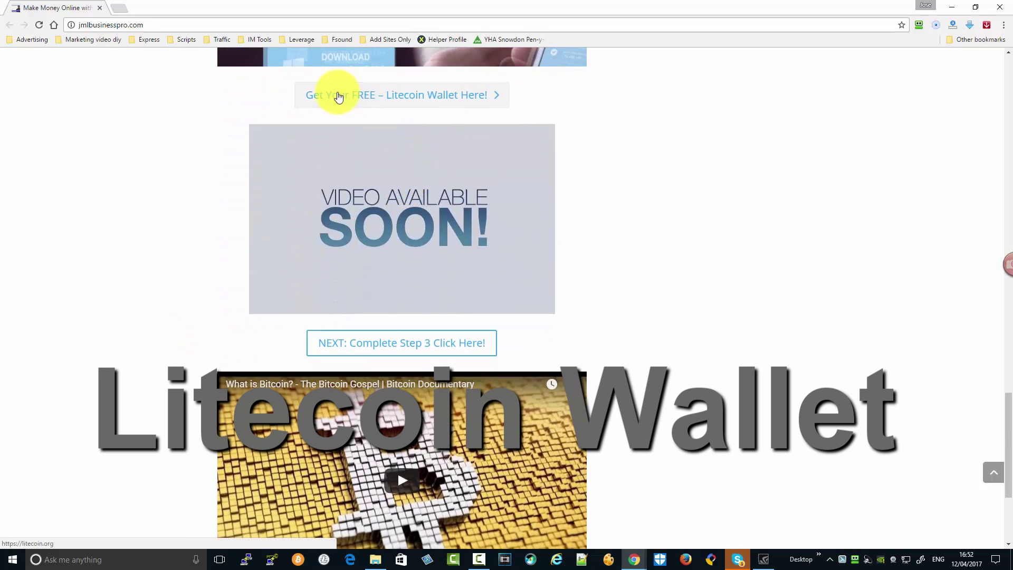
scroll(382, 122, up, 2)
scroll(369, 158, up, 6)
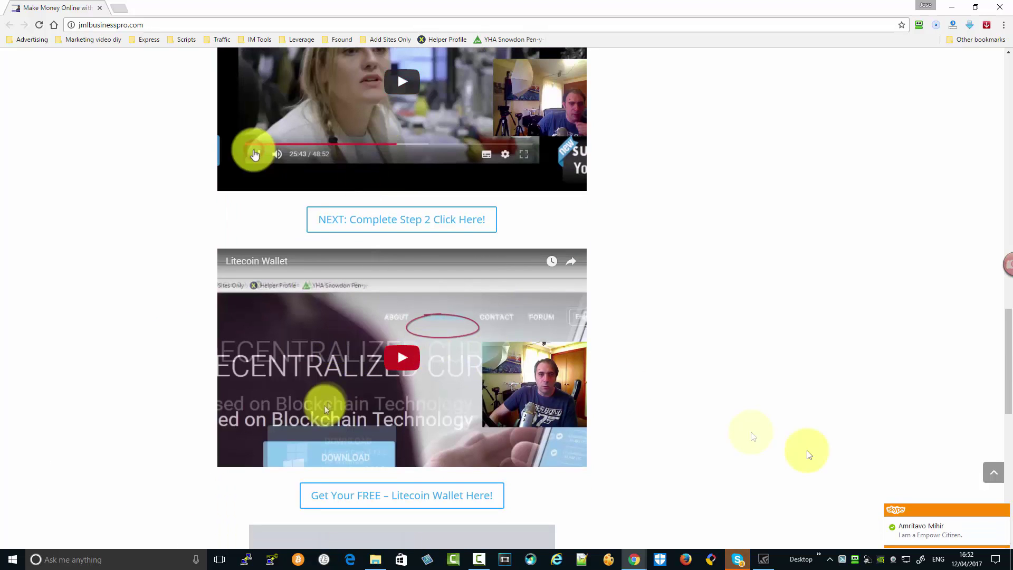
click(1004, 510)
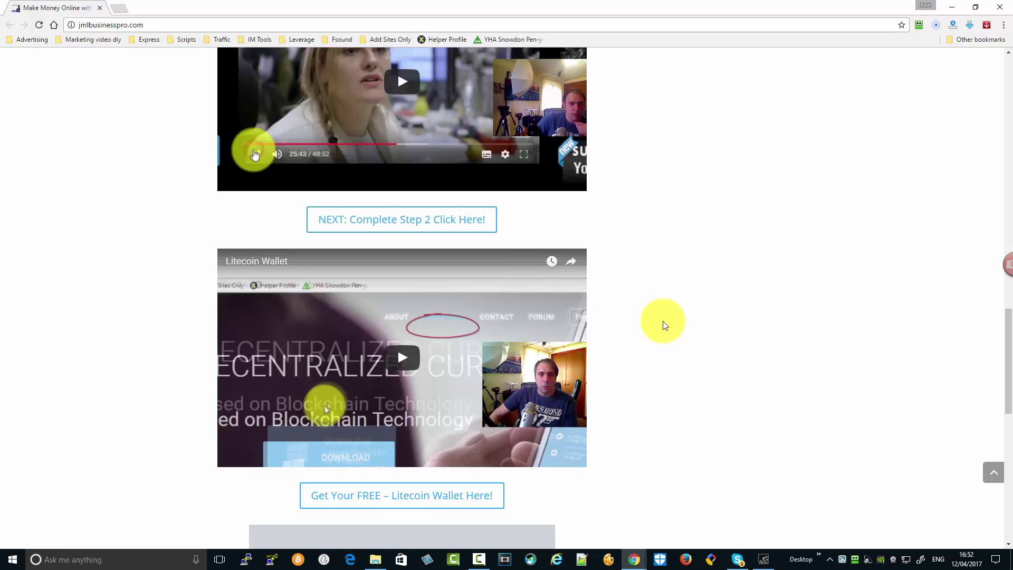
scroll(650, 343, down, 3)
scroll(324, 409, down, 2)
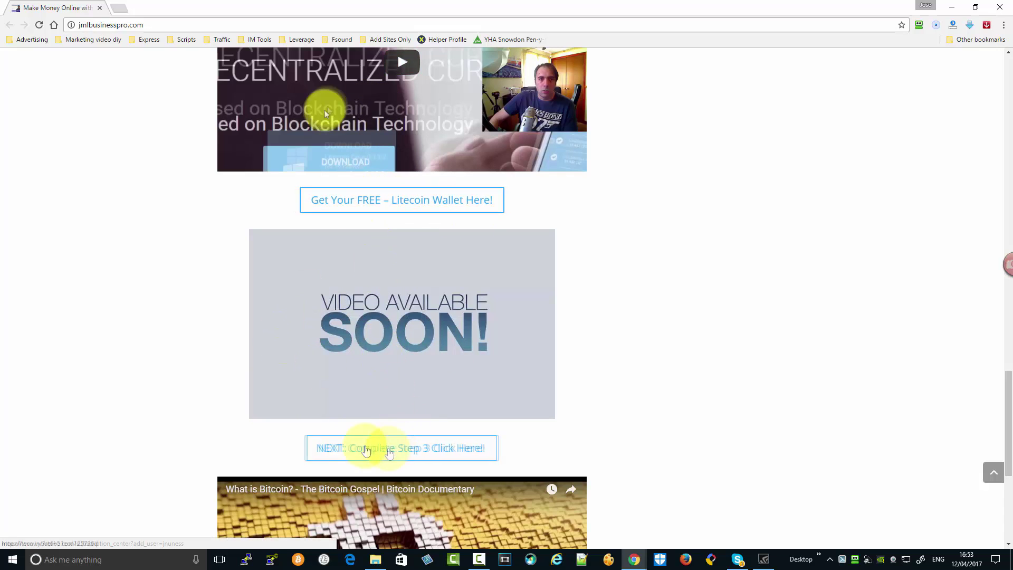
Open moonliteco.in from the Step 3 link and sign out, reloading and signing out again.
click(407, 447)
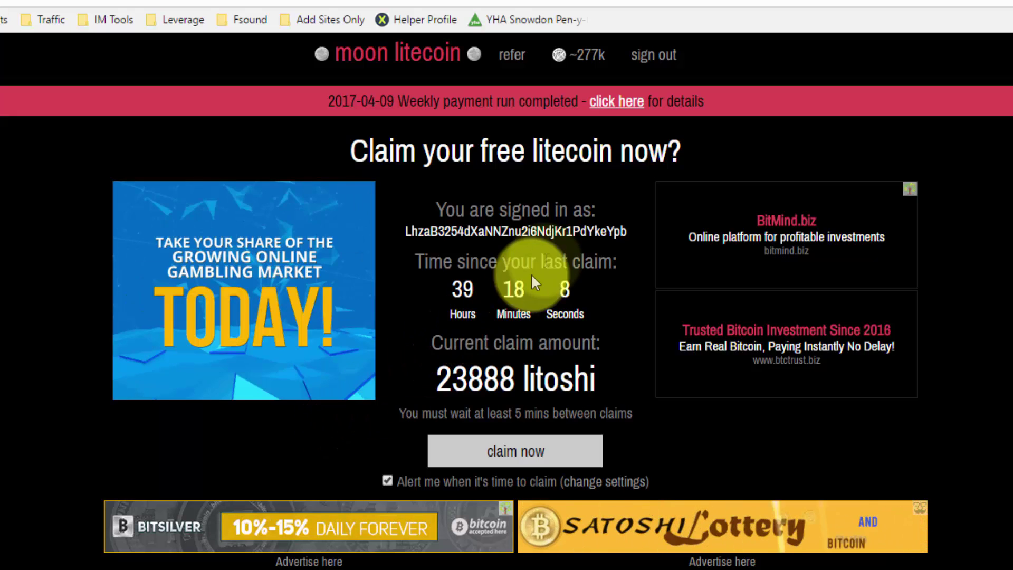
click(649, 66)
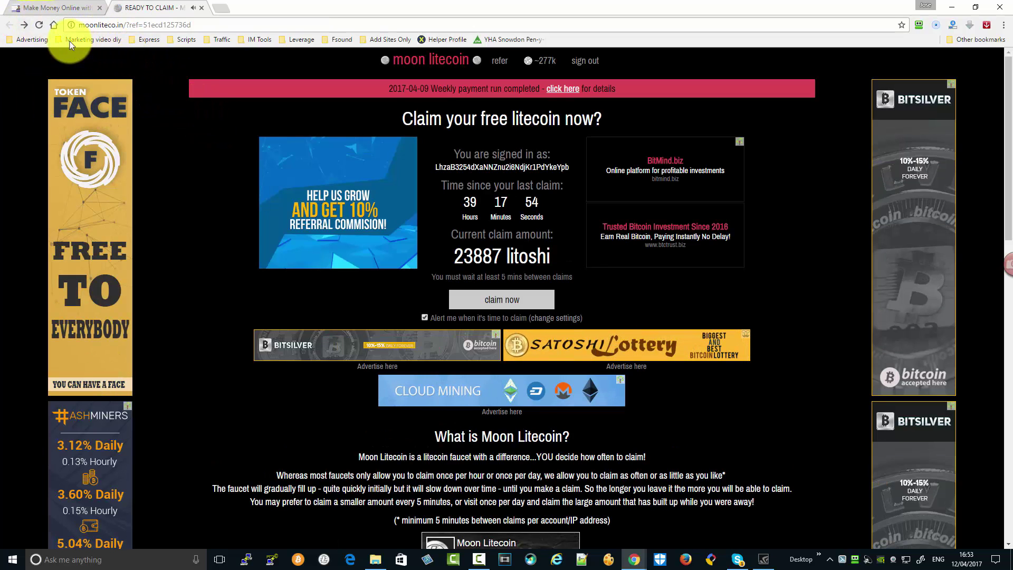
click(40, 25)
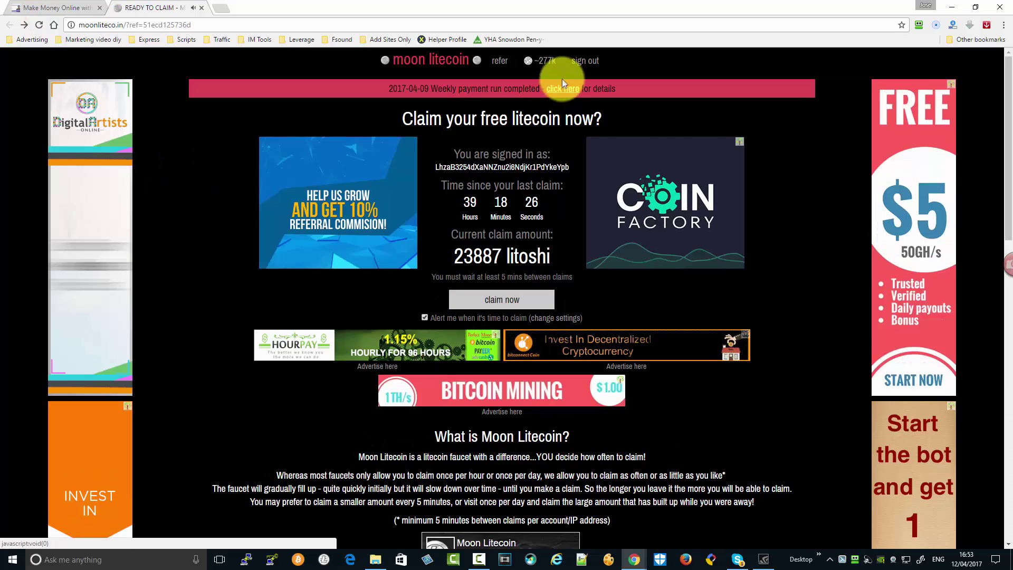
click(578, 66)
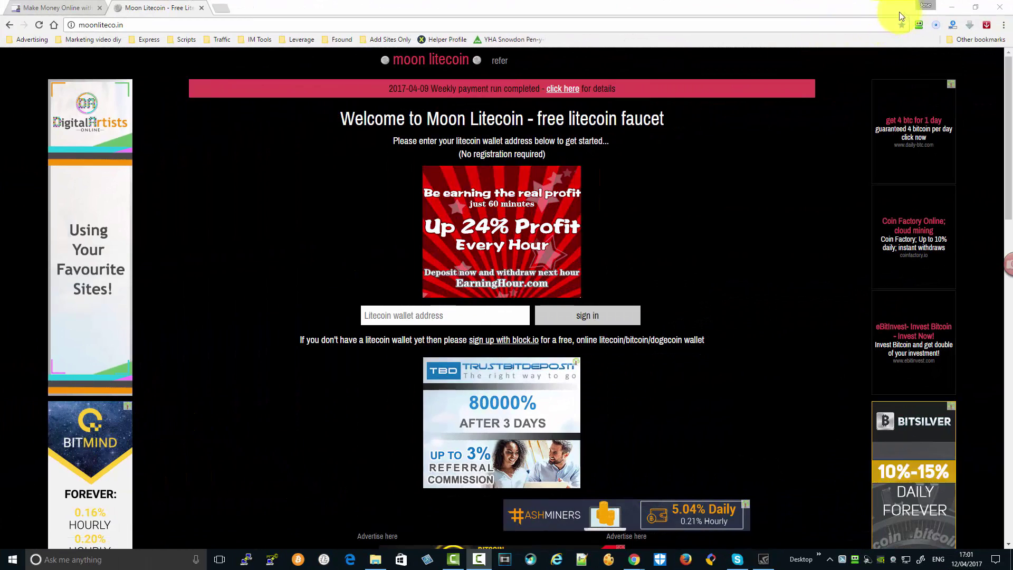
Minimize Chrome and move the litecoin and bitcoin setup icons to empty desktop space.
click(950, 8)
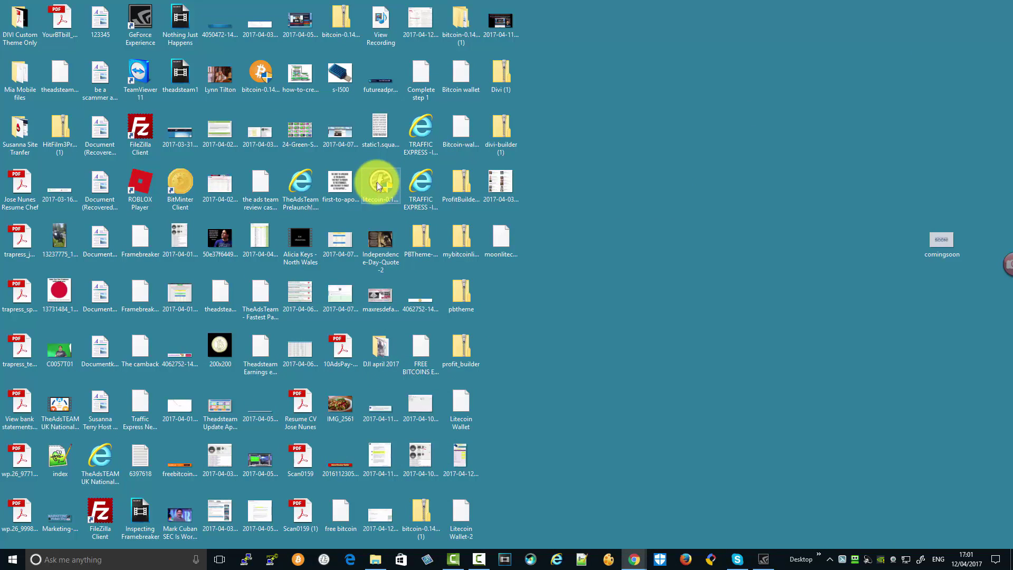
drag(378, 183, 576, 158)
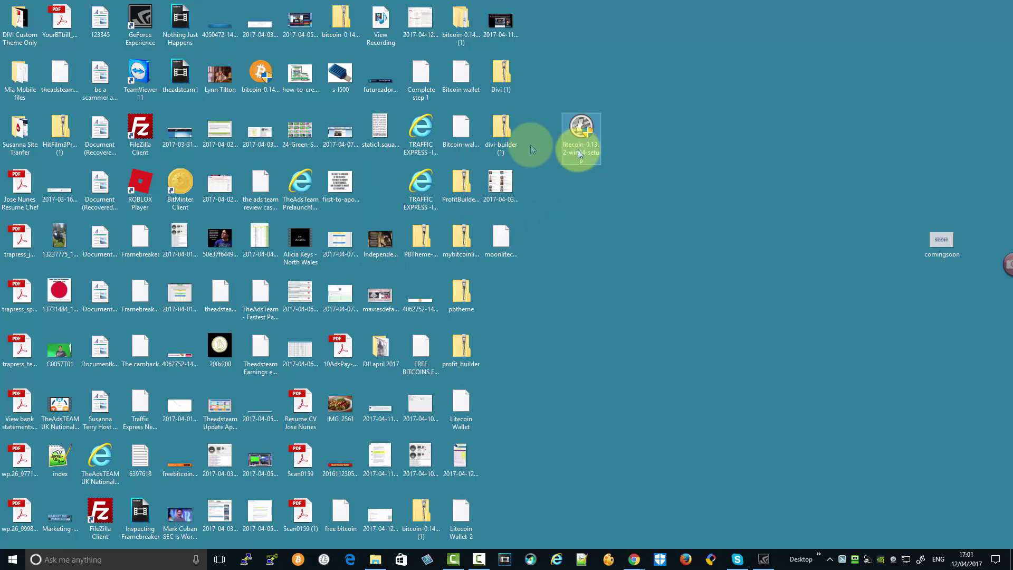
drag(261, 74, 575, 97)
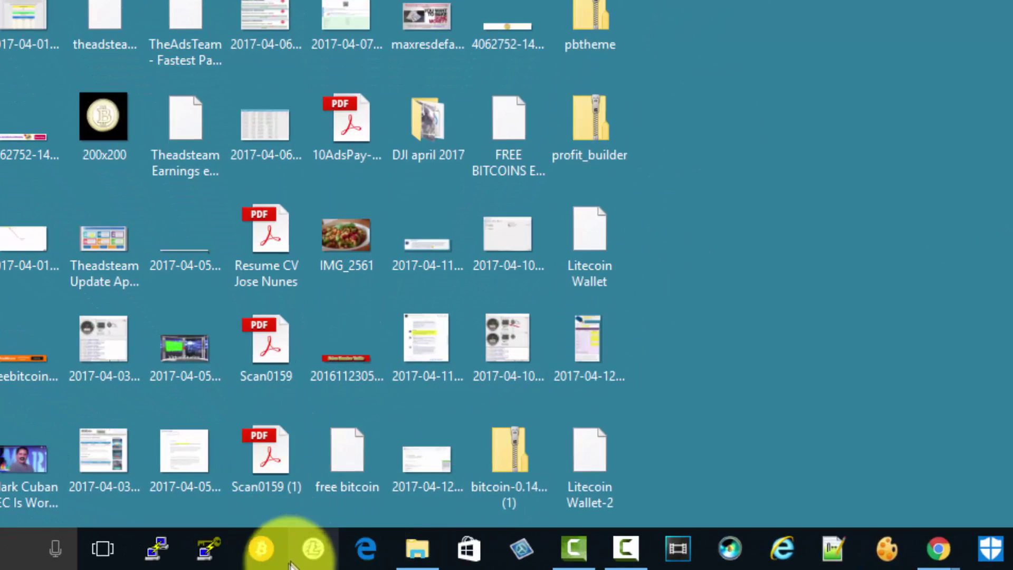
Launch Litecoin Core and then Bitcoin Core from their taskbar icons.
right_click(314, 548)
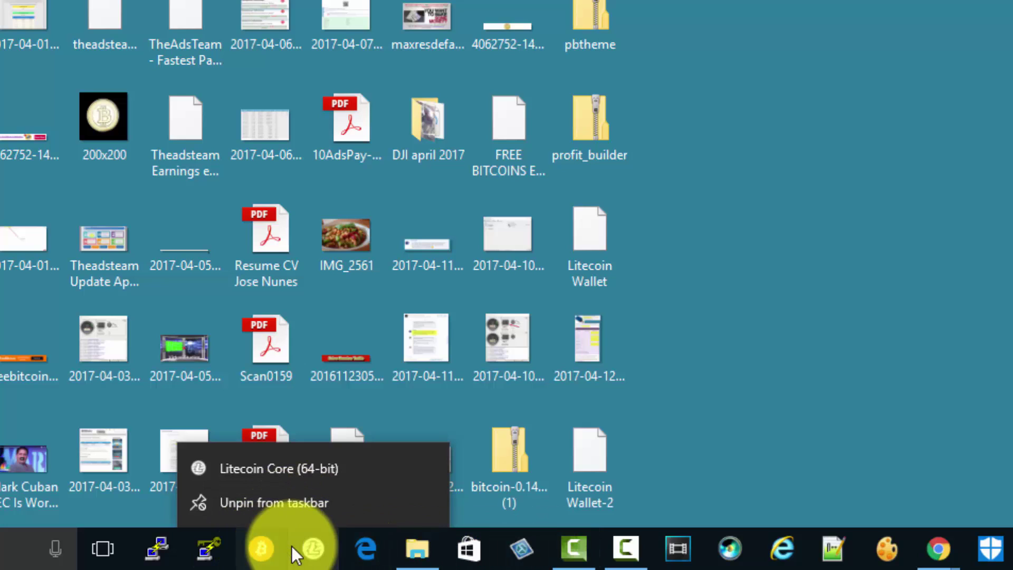
click(327, 545)
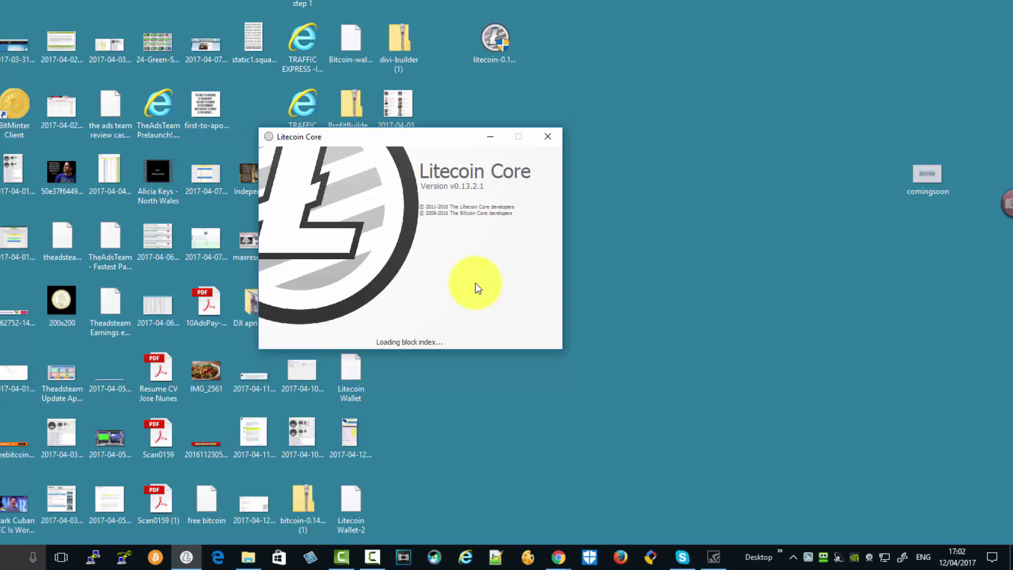
click(156, 559)
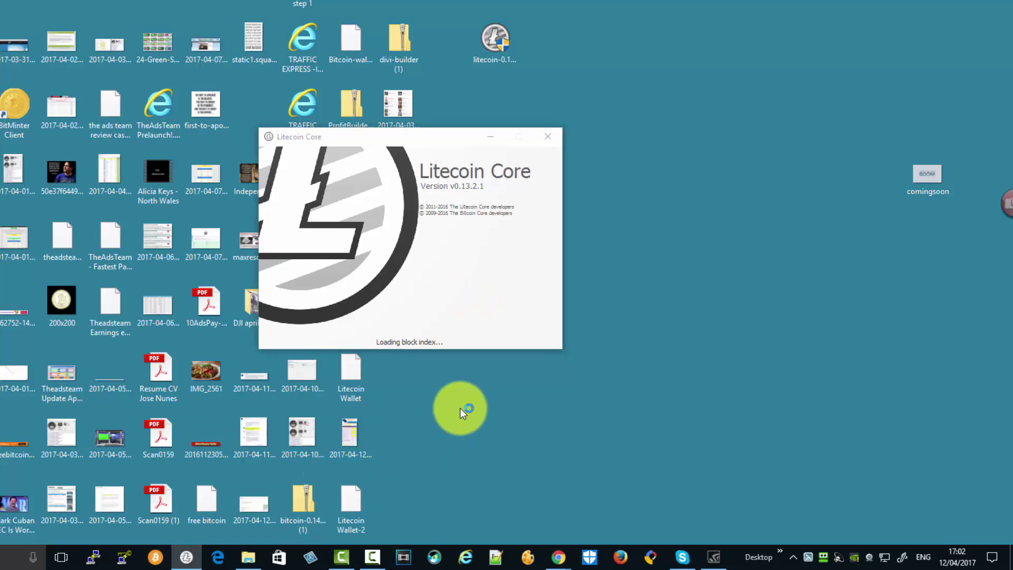
Move the Bitcoin Core splash to the upper left and Litecoin Core's to the upper right.
drag(445, 142, 136, 84)
drag(355, 138, 558, 44)
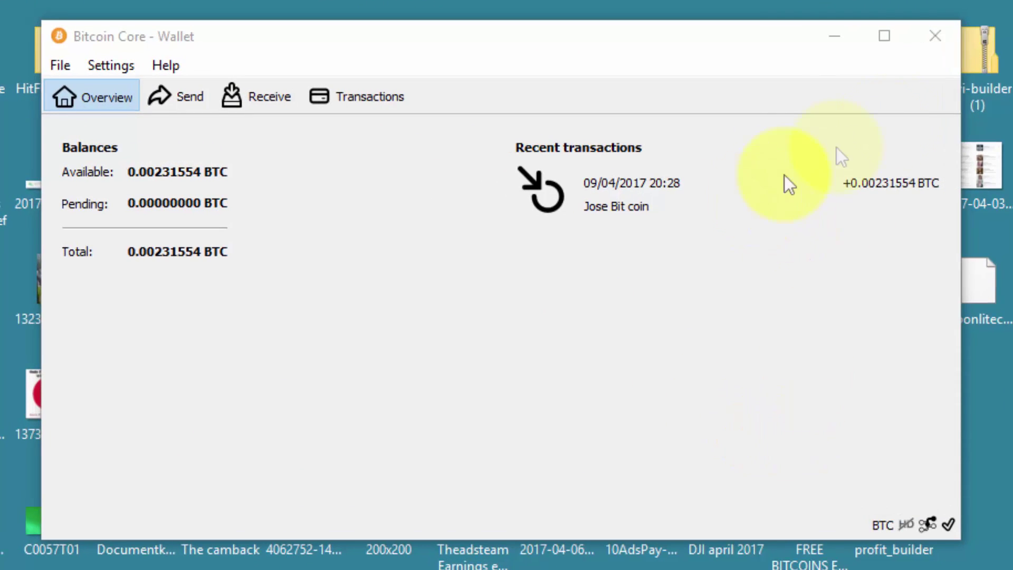
Close the Bitcoin Core - Wallet window so Bitcoin Core shuts down.
click(933, 36)
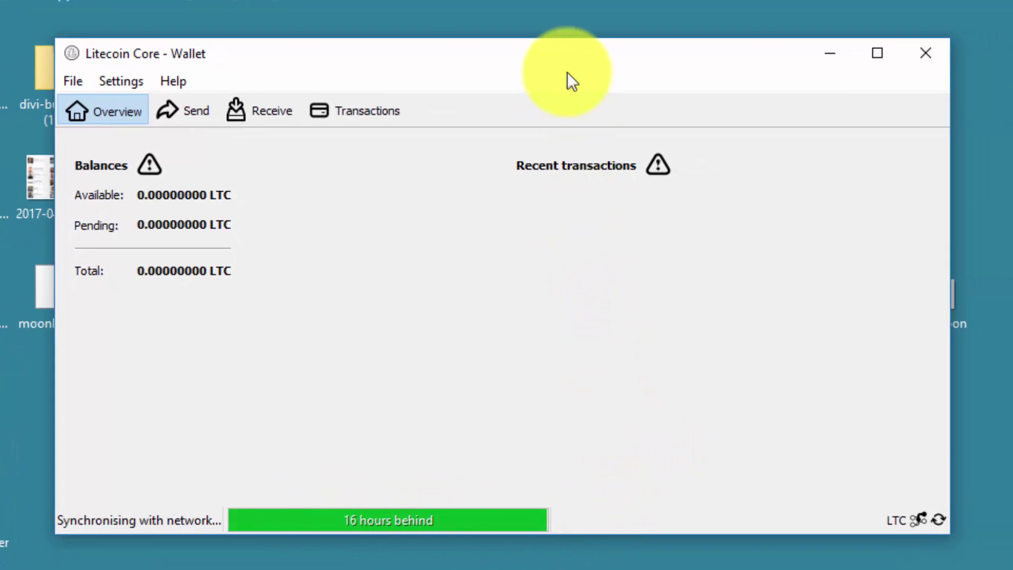
Copy the labelled address from Litecoin Core's File > Receiving addresses list.
drag(530, 62, 217, 65)
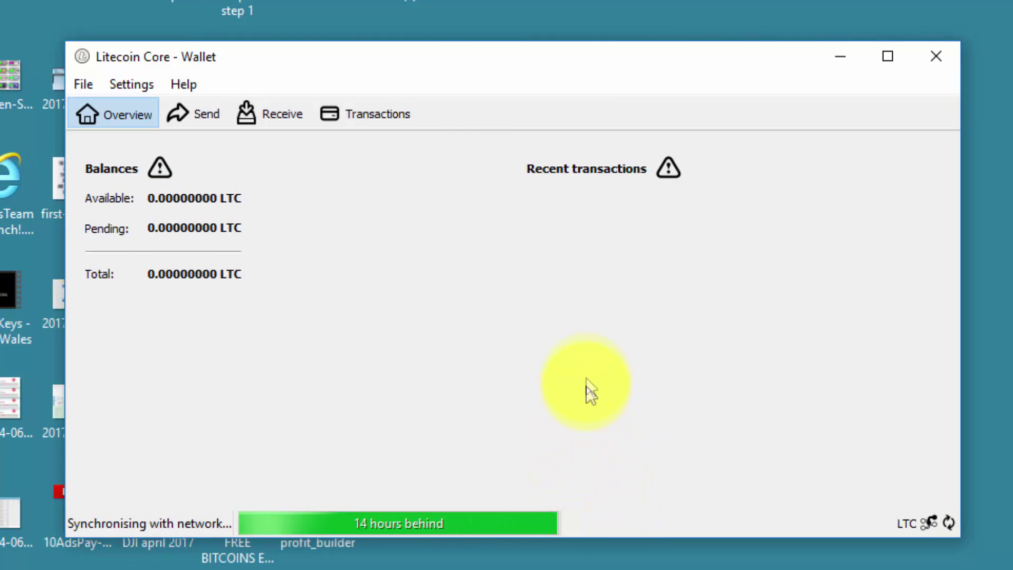
click(85, 86)
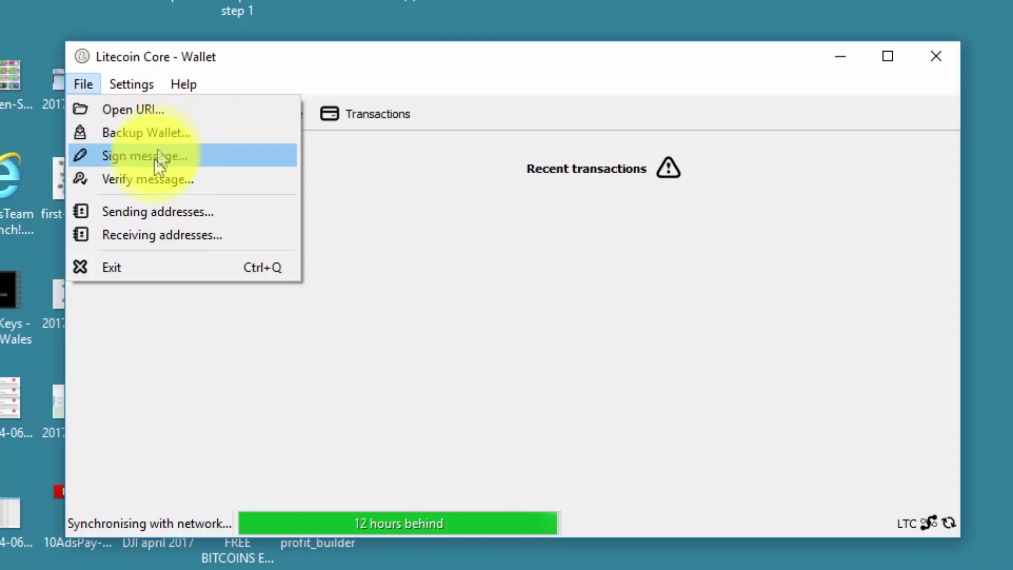
click(143, 238)
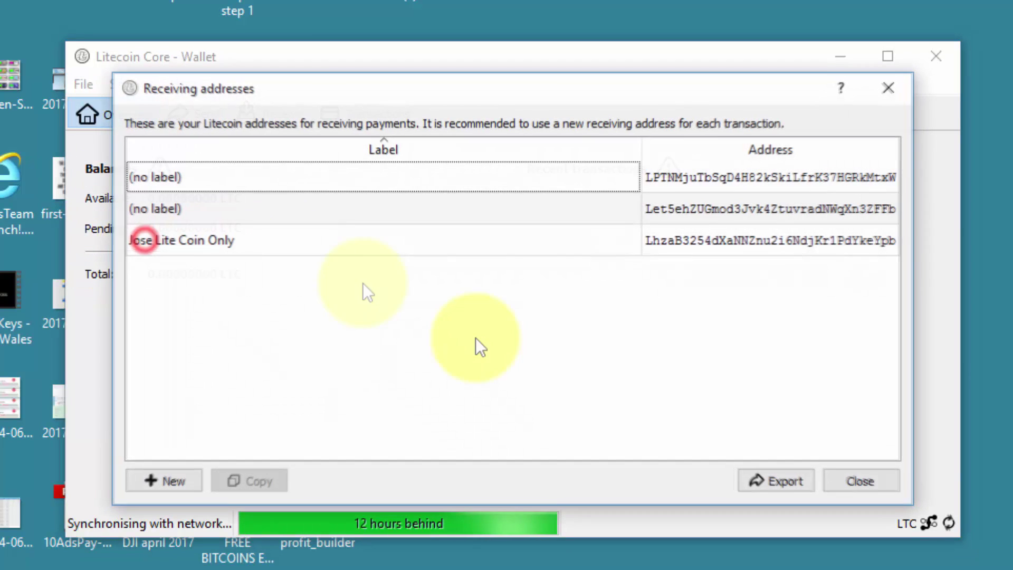
click(680, 242)
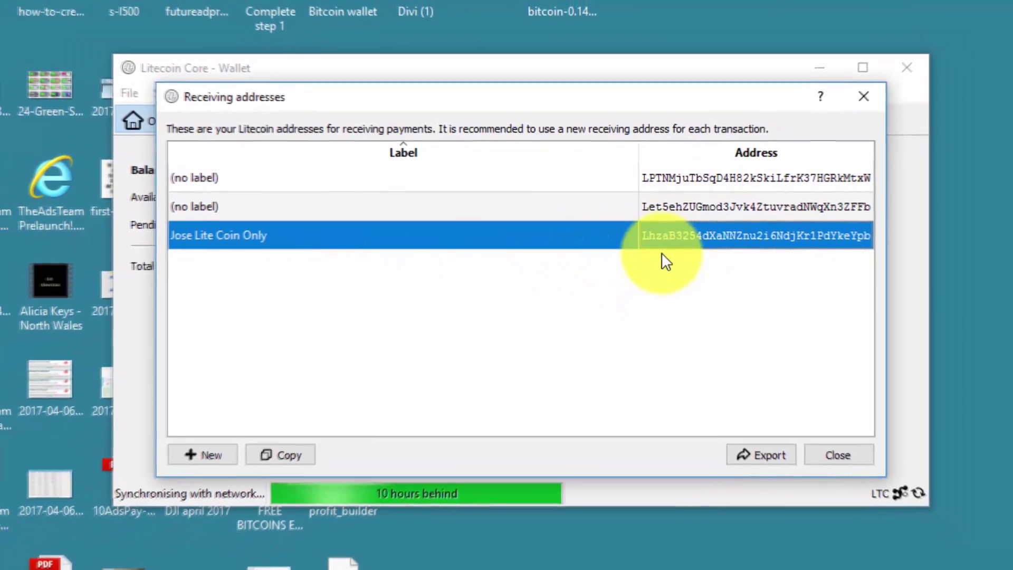
click(299, 439)
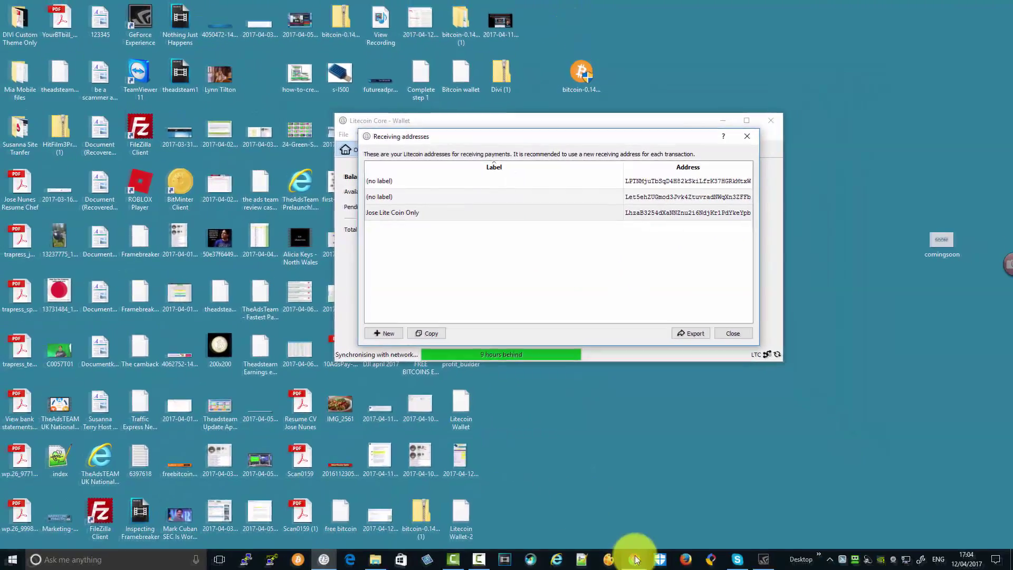
click(637, 559)
Paste the copied Litecoin address into Moon Litecoin's wallet field and sign in.
click(733, 517)
click(391, 317)
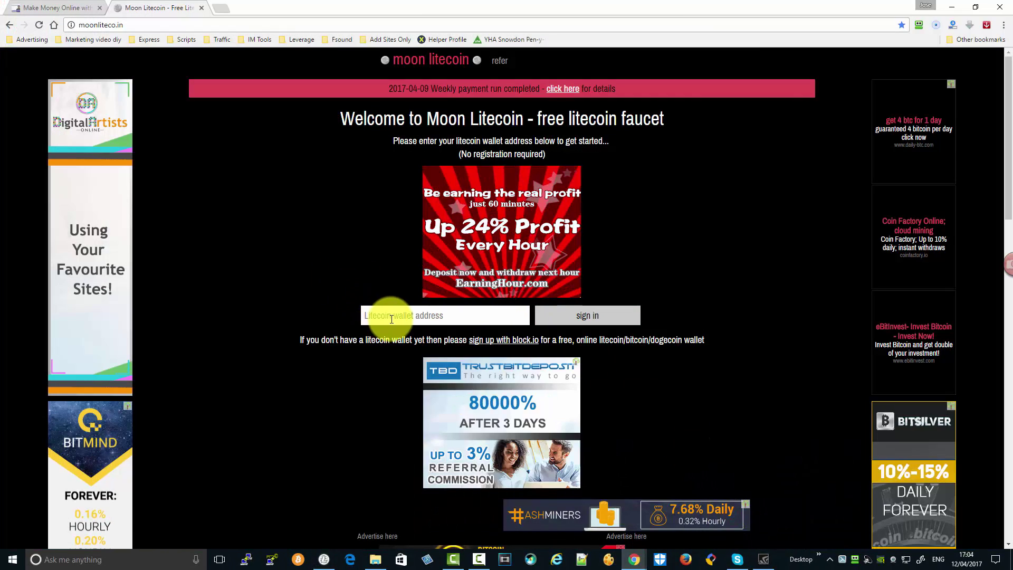
right_click(391, 317)
click(442, 378)
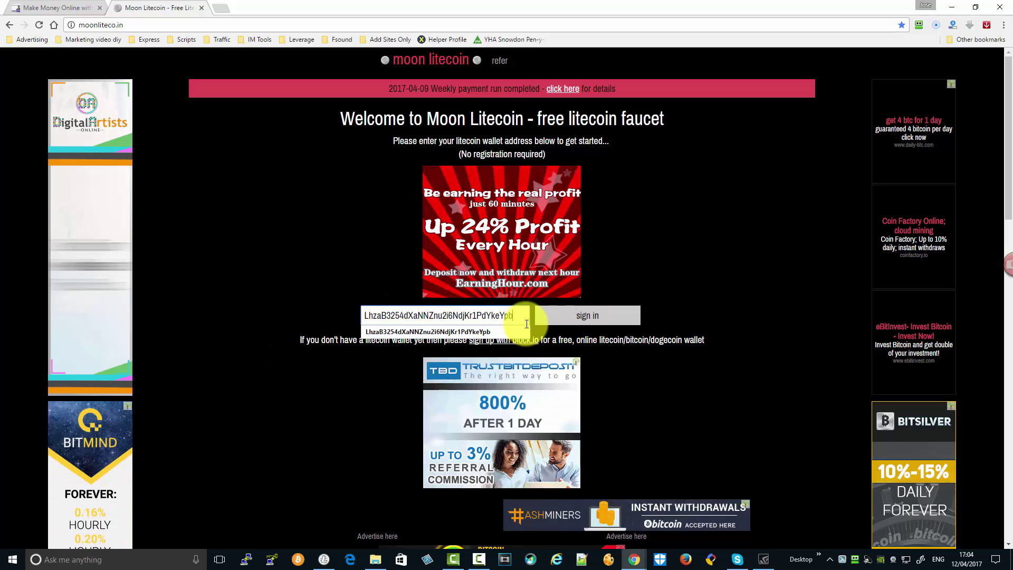
click(580, 316)
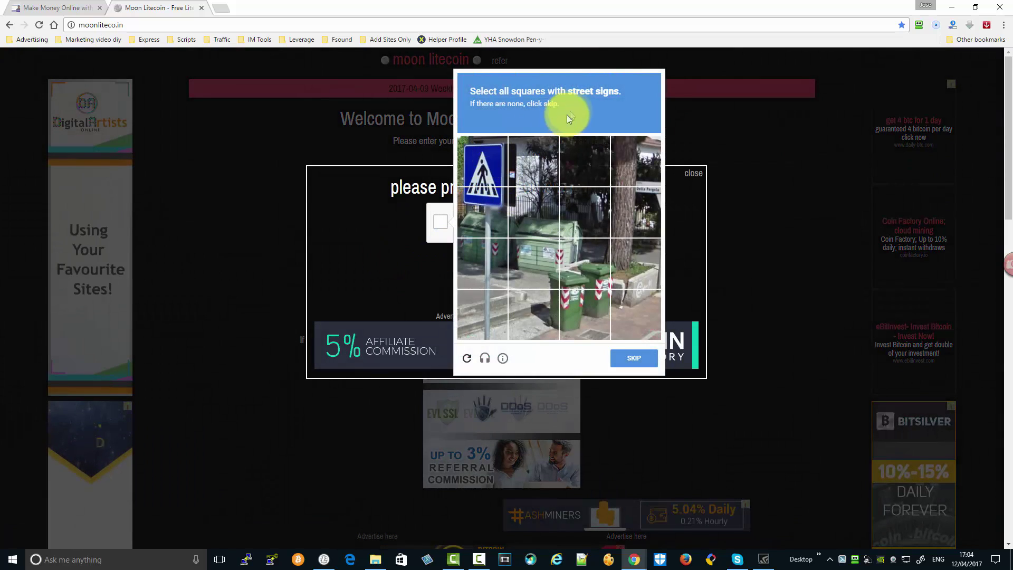
Solve the street-sign reCAPTCHA and submit to reach the 23915 litoshi claim page.
click(492, 179)
click(486, 209)
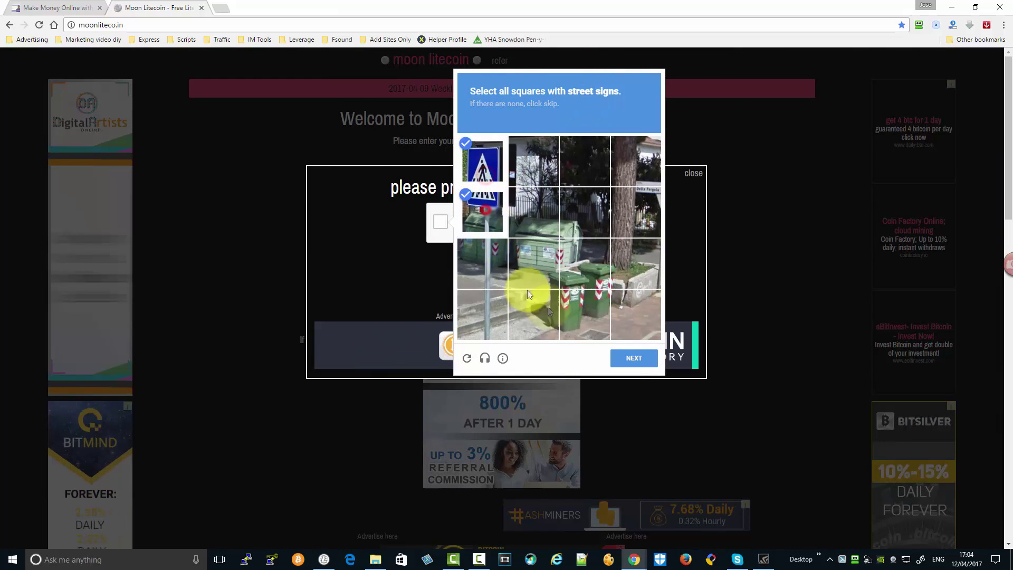
click(634, 357)
click(588, 164)
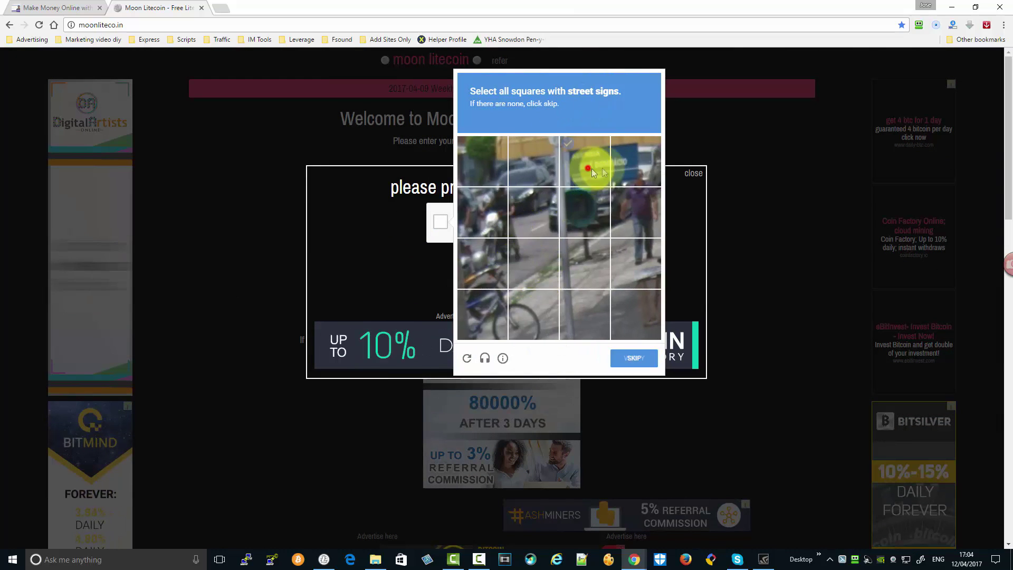
click(633, 164)
click(623, 359)
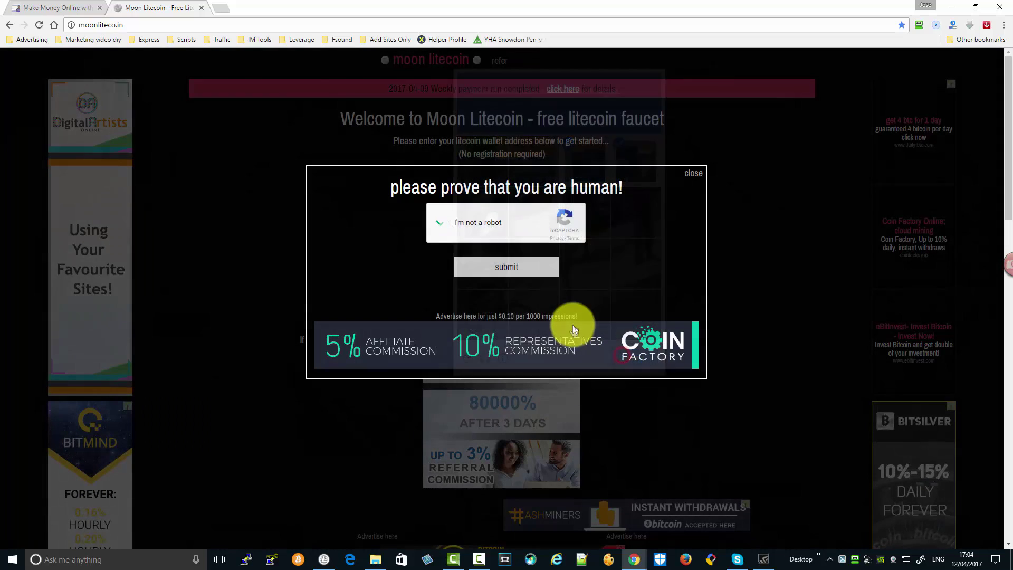
click(507, 272)
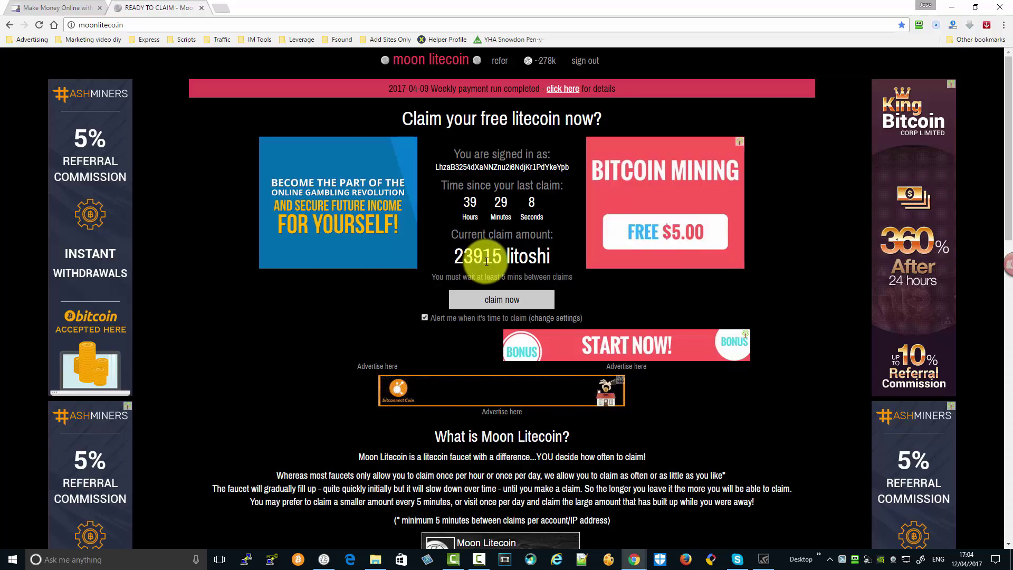
Start the claim and select all the street-sign tiles in the reCAPTCHA.
click(479, 300)
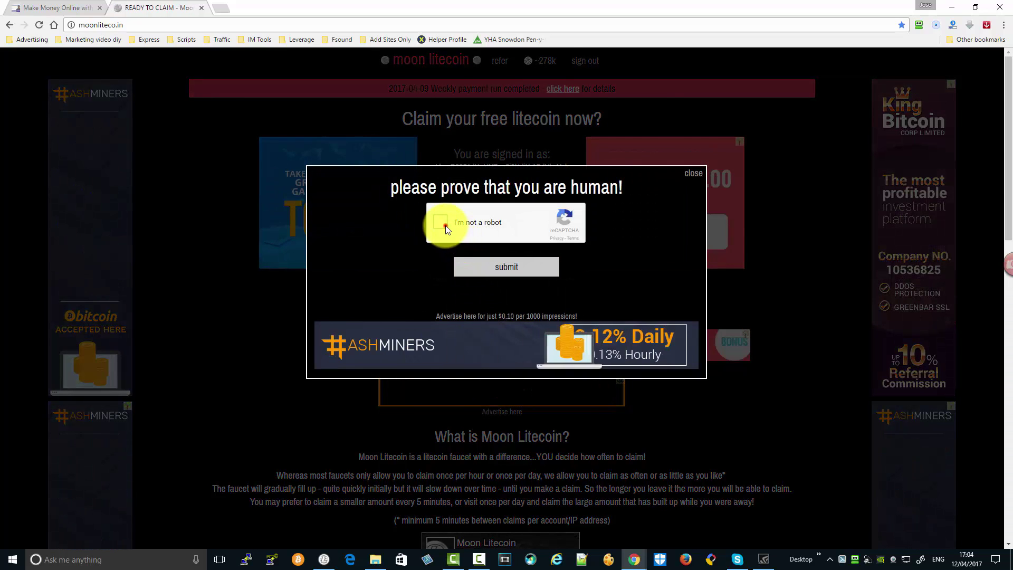
click(443, 224)
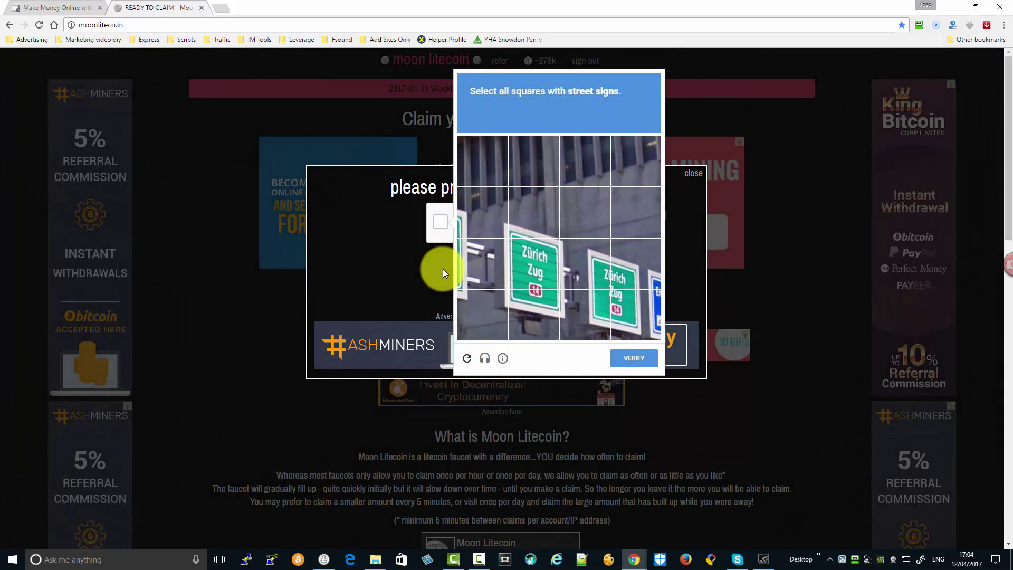
click(530, 255)
click(527, 305)
click(568, 305)
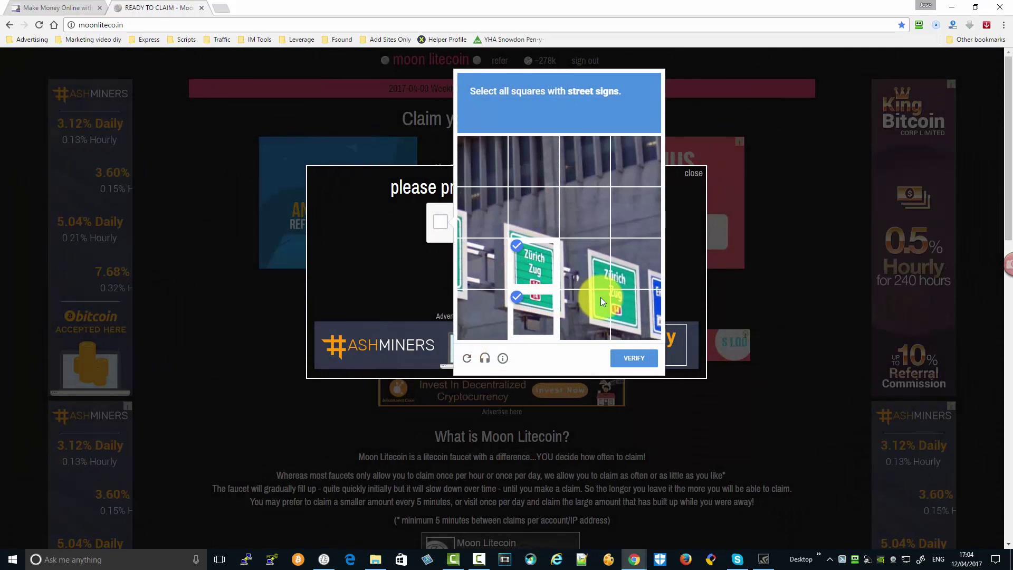
click(602, 266)
click(630, 272)
click(625, 303)
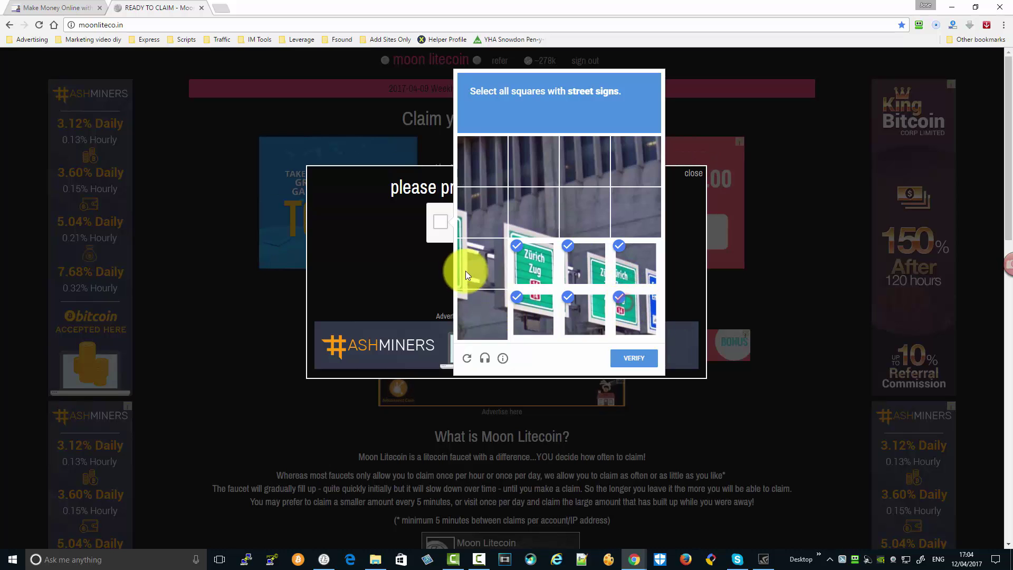
click(465, 269)
click(480, 225)
Verify and submit the check, claiming 27743 litoshi for a 305715 balance.
click(625, 357)
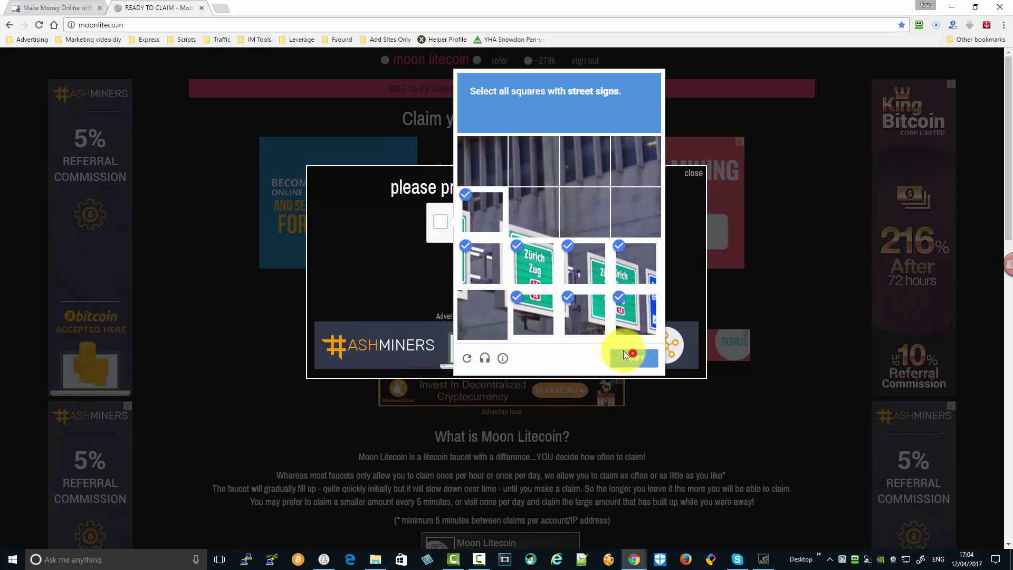
click(505, 269)
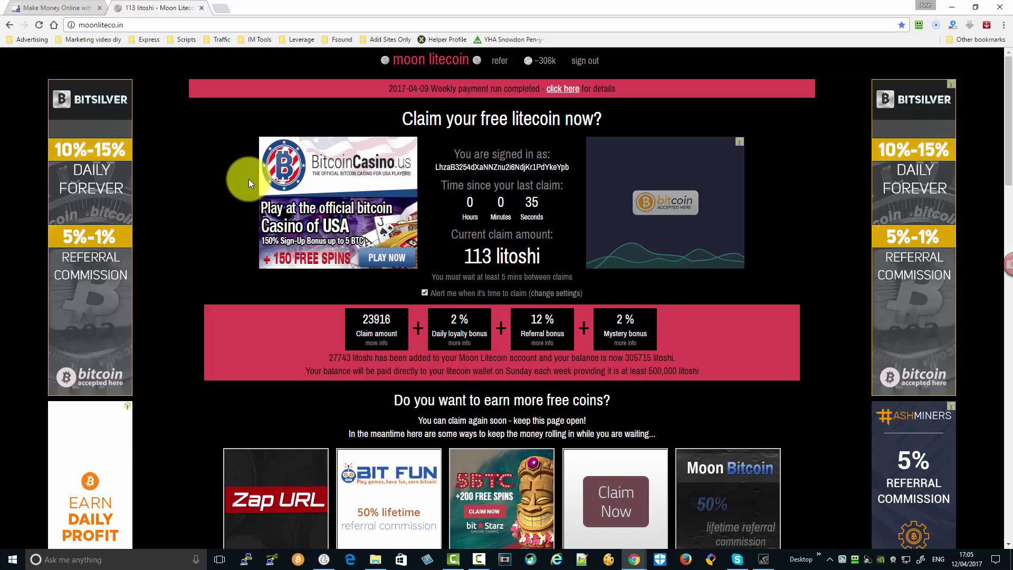
click(29, 8)
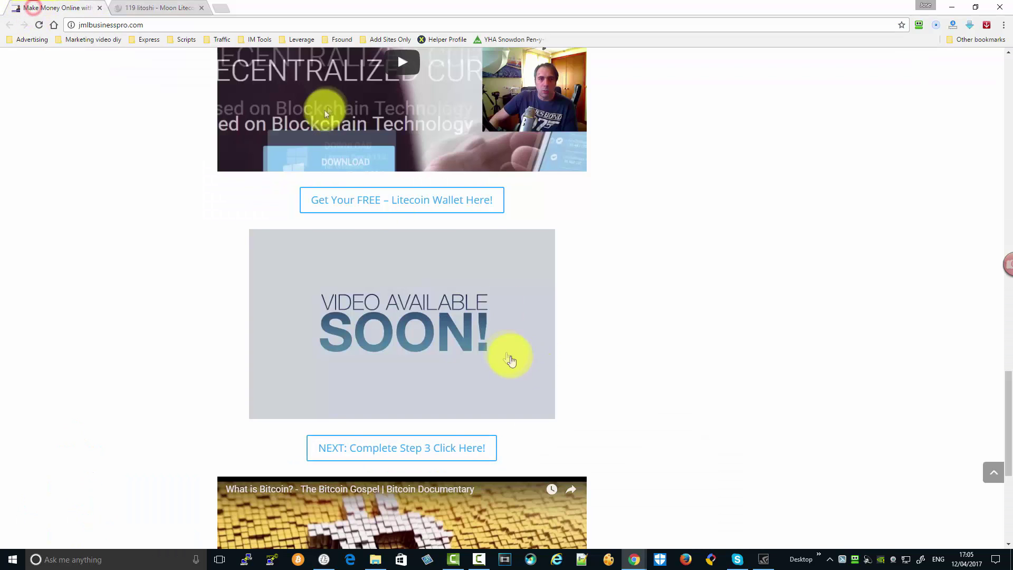
Scroll the jmlbusinesspro.com page up, then back down to the 'NEXT: Complete Step 3' button.
scroll(490, 327, up, 4)
scroll(477, 304, up, 15)
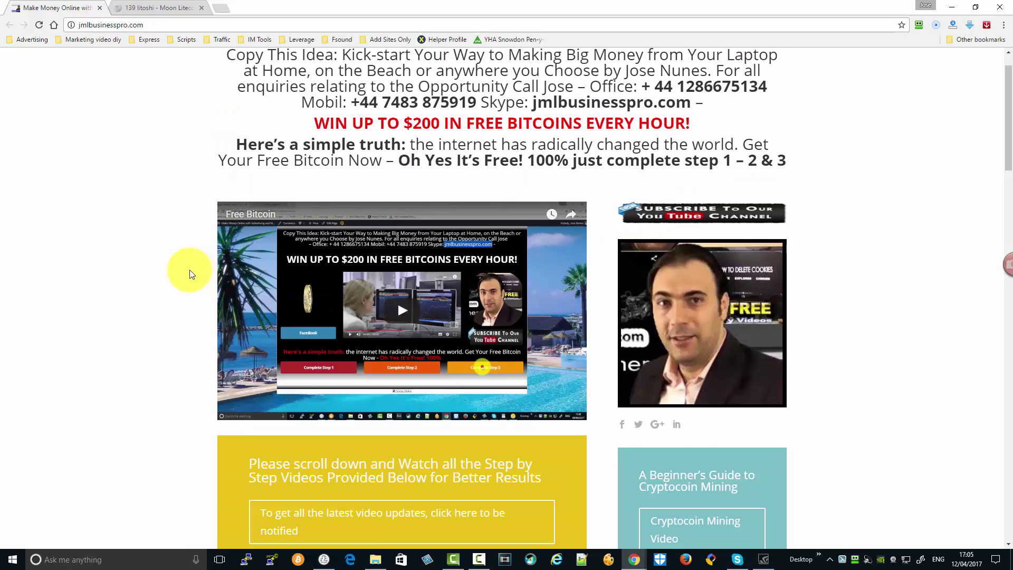
scroll(191, 274, down, 2)
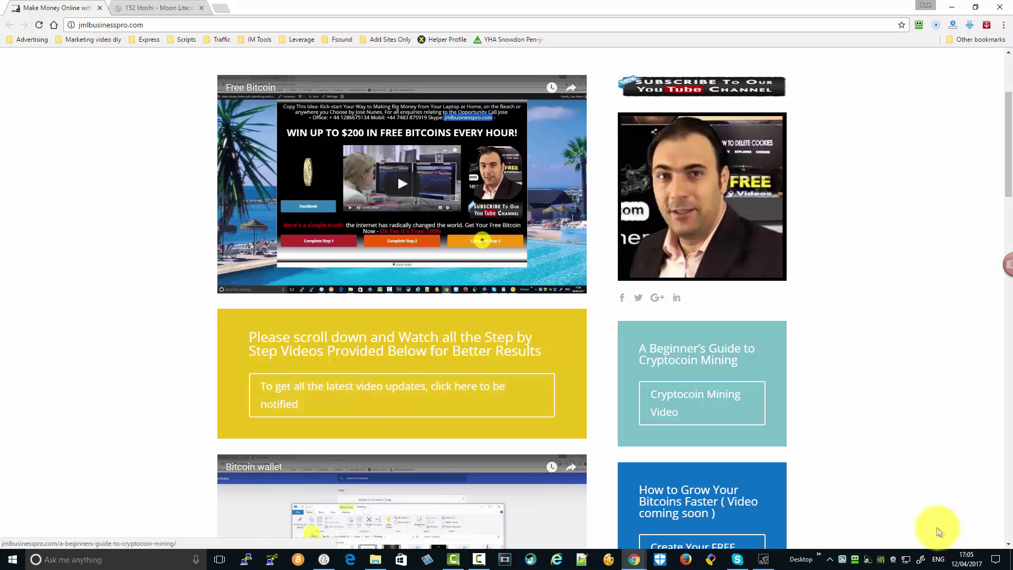
scroll(506, 411, down, 3)
scroll(452, 372, down, 20)
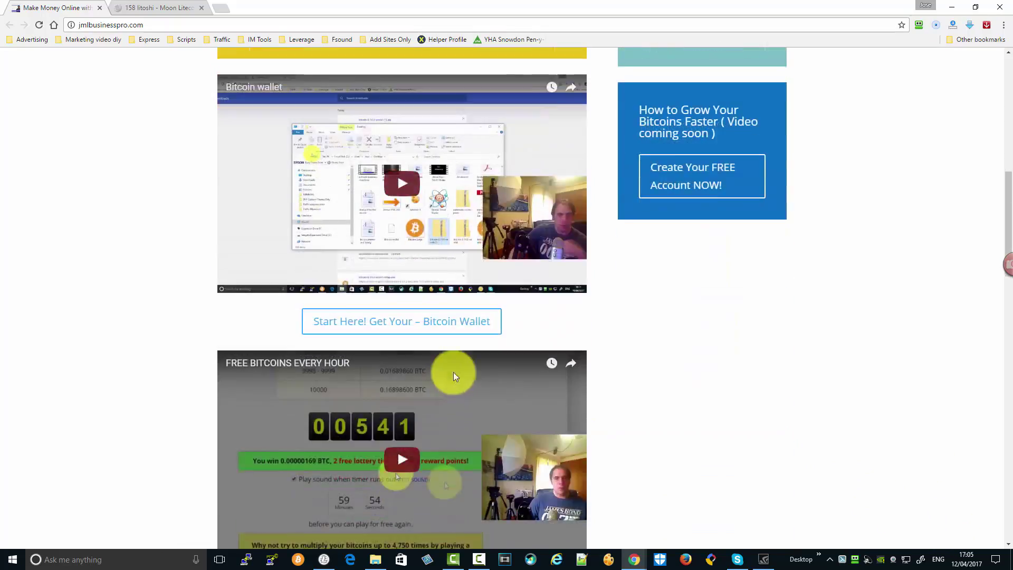